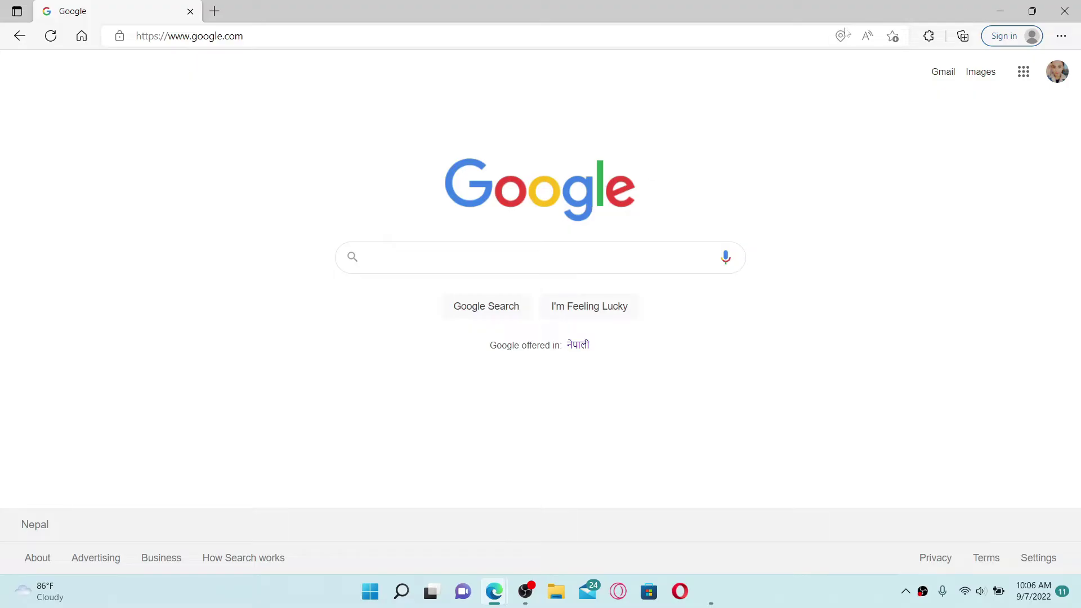
Open Edge Settings at Privacy, search, and services and scroll down to Clear browsing data.
click(1061, 36)
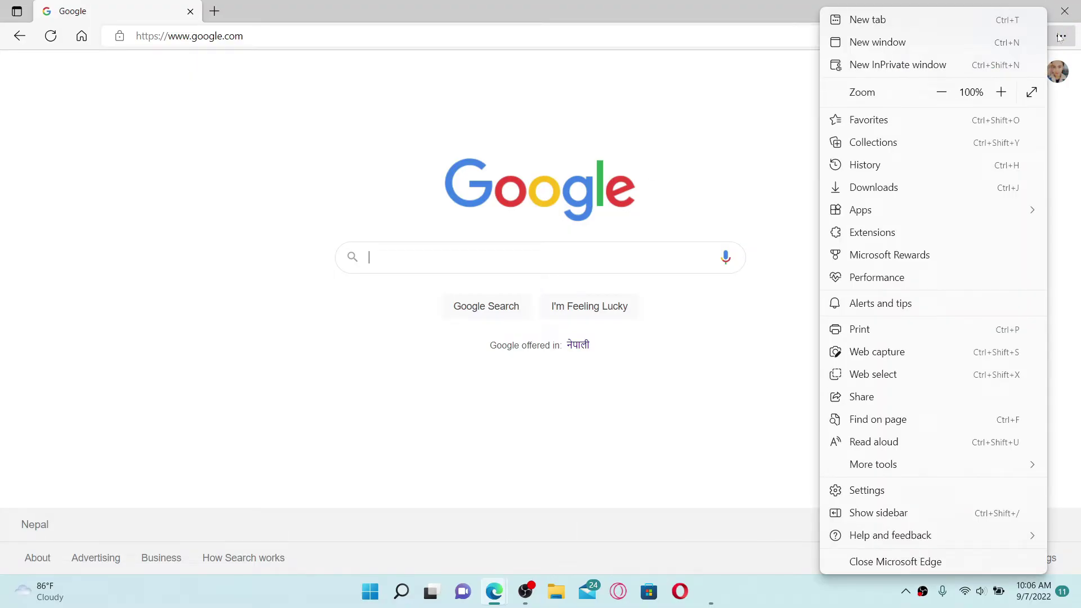
click(879, 491)
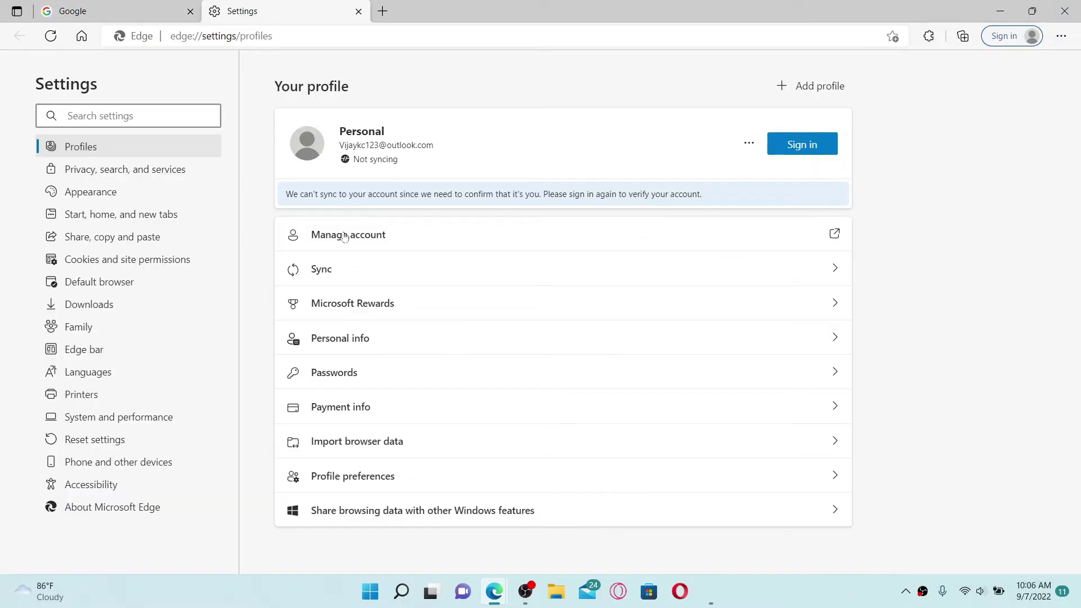
click(146, 179)
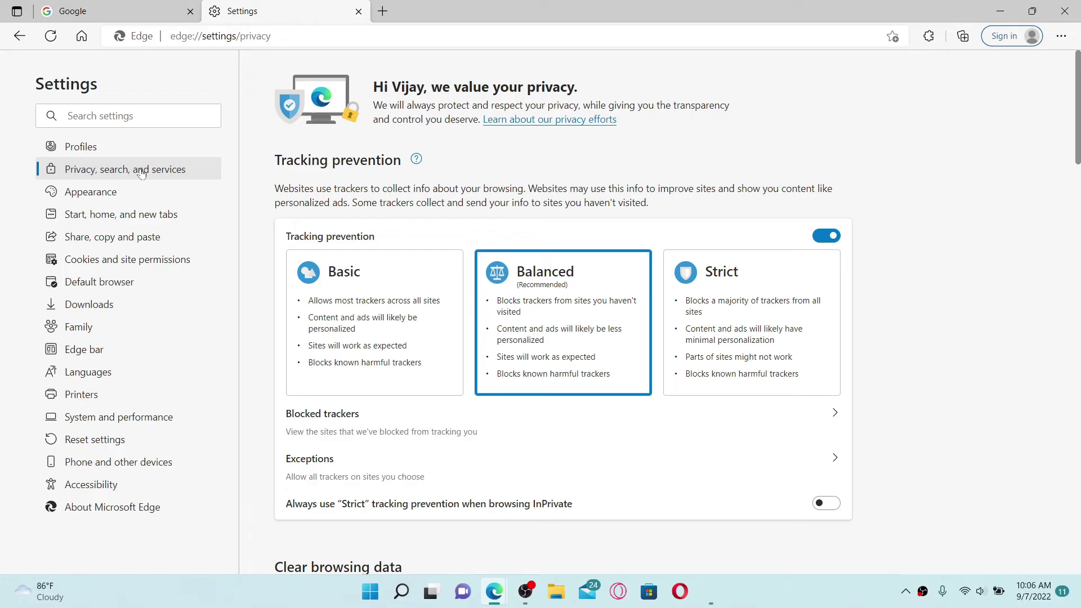
scroll(553, 476, down, 7)
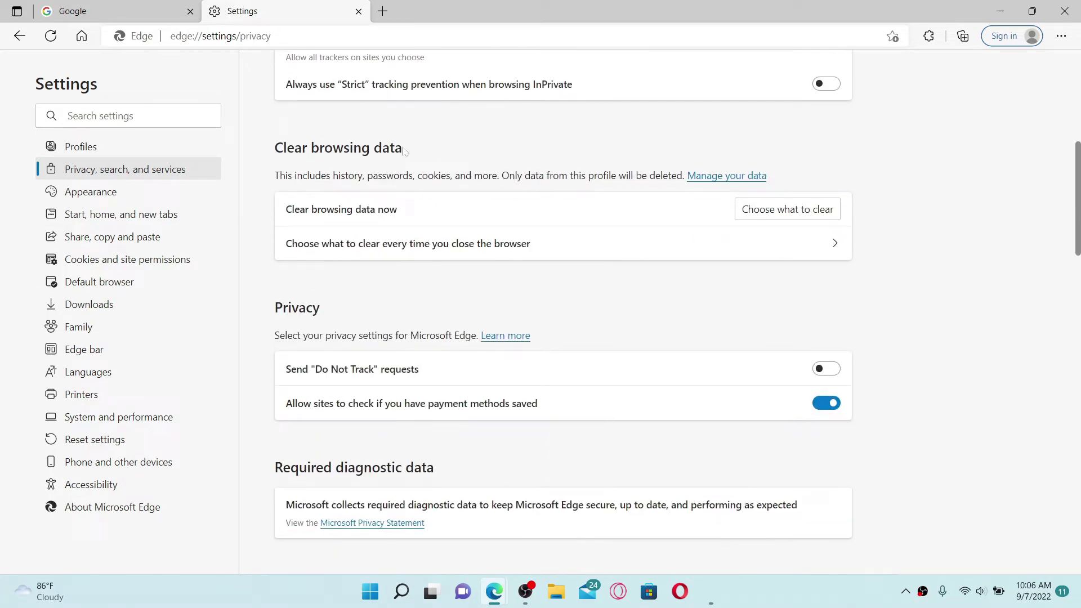
Clear all-time Cookies and other site data plus Cached images and files.
click(790, 212)
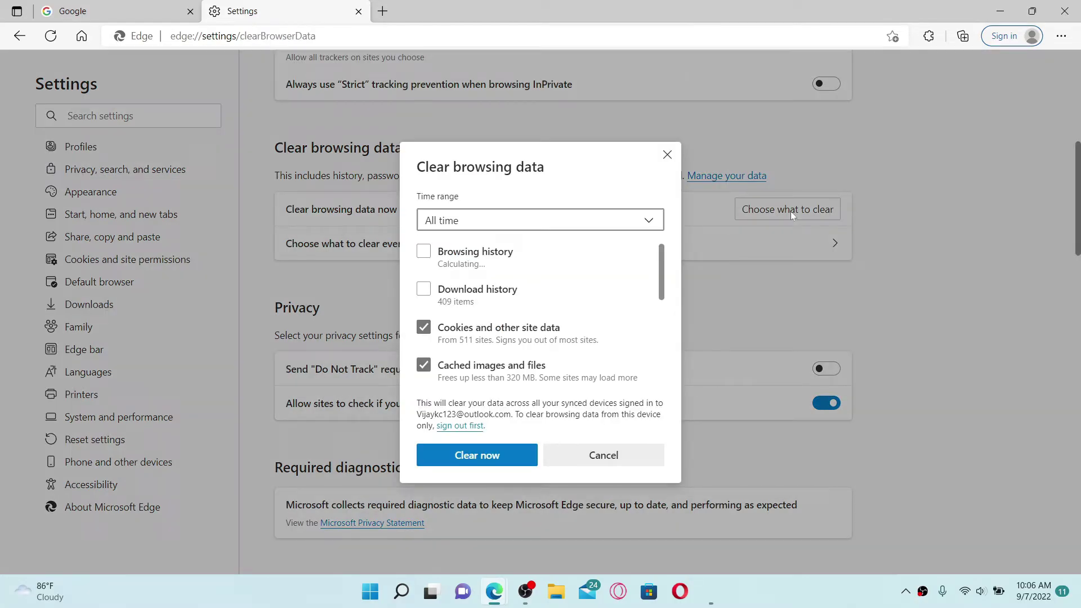
click(423, 329)
click(423, 330)
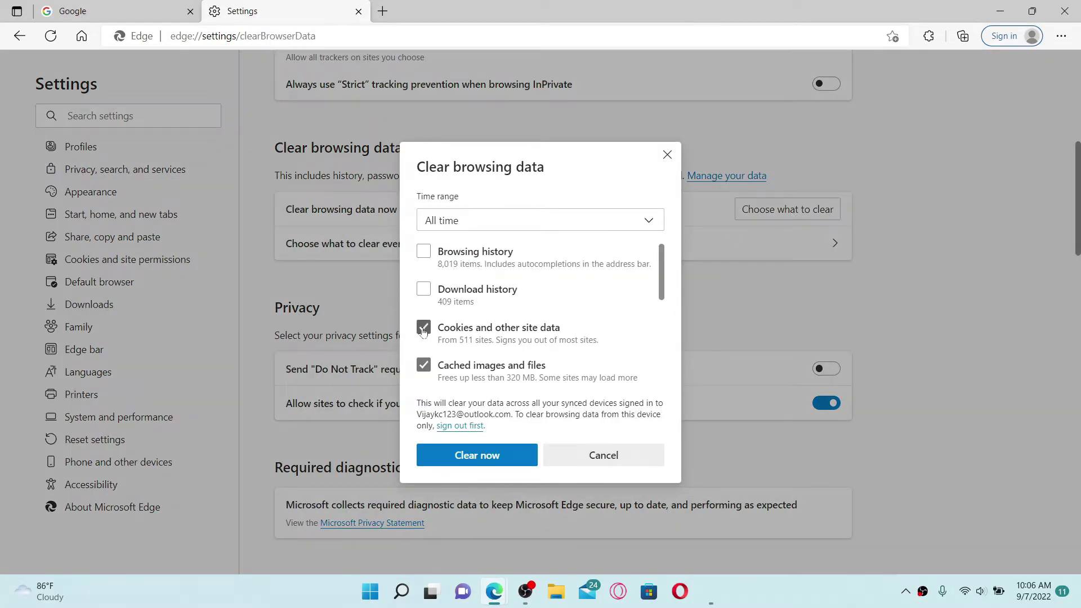
click(429, 366)
click(431, 368)
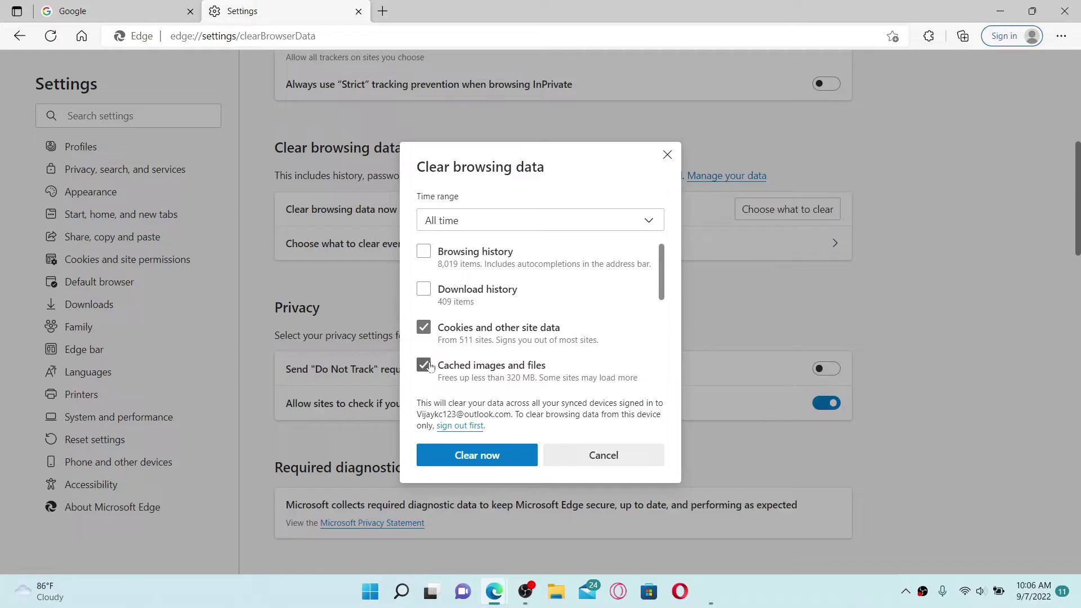
click(486, 457)
Reload the settings page, then return the tab to the Google homepage.
click(225, 36)
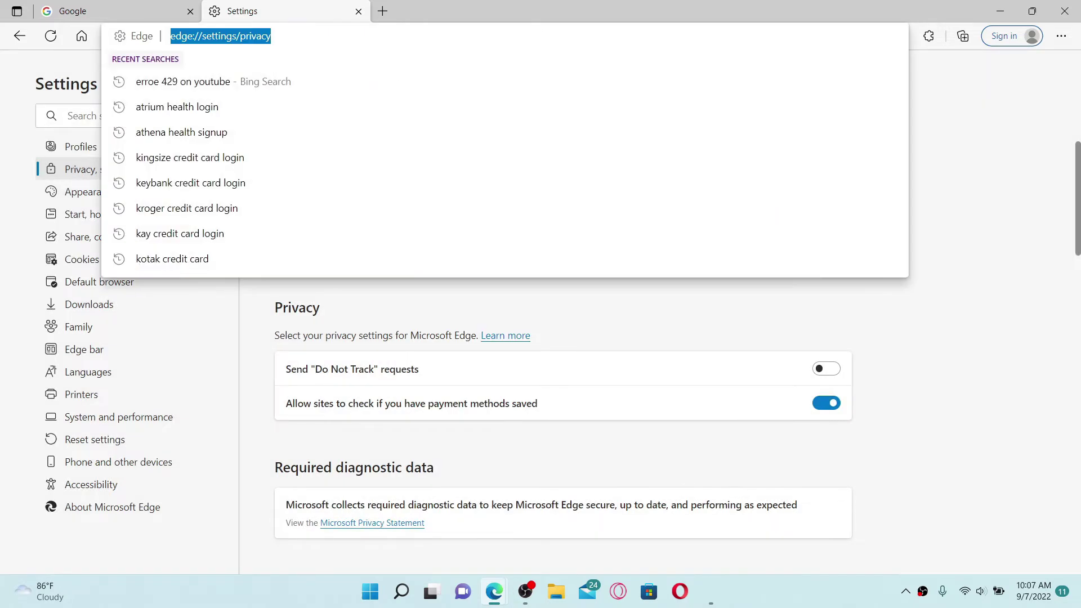
key(Return)
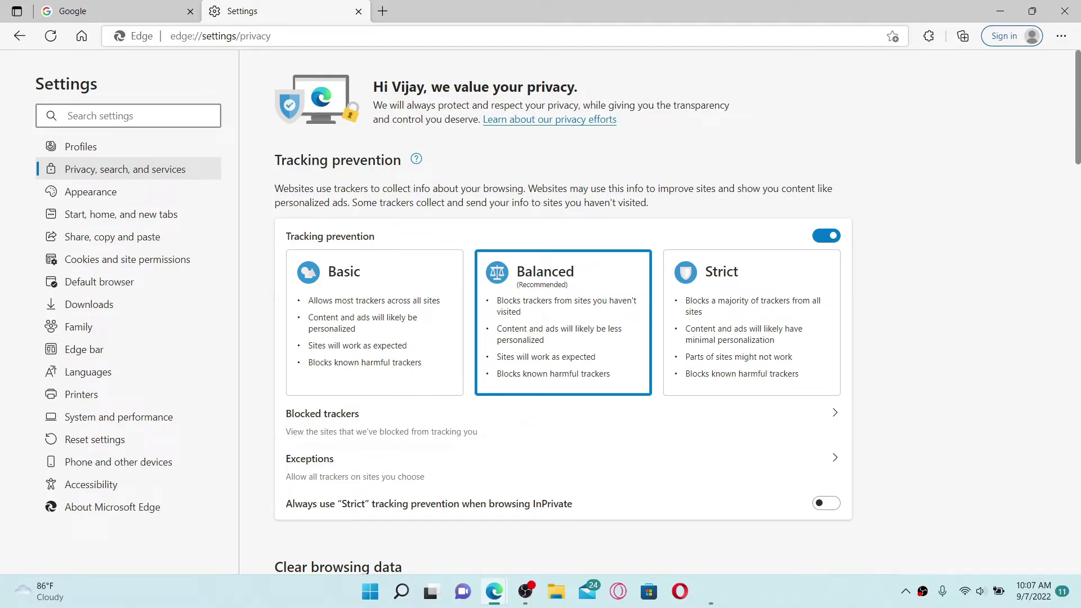
click(82, 36)
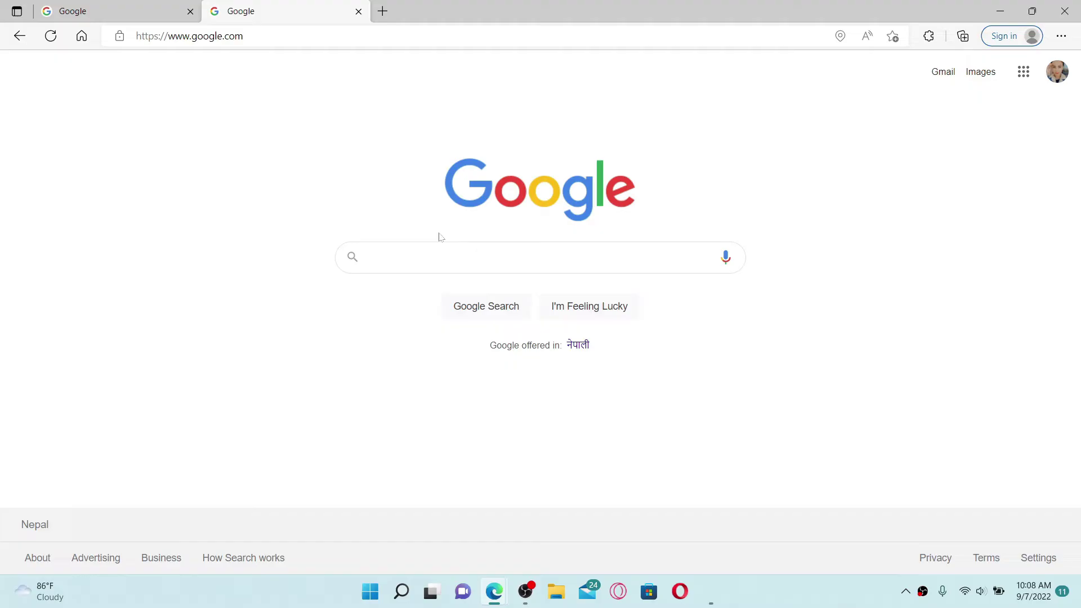
Remove the Visual Effects for Google Meet extension from Edge's extension list and confirm.
click(1061, 37)
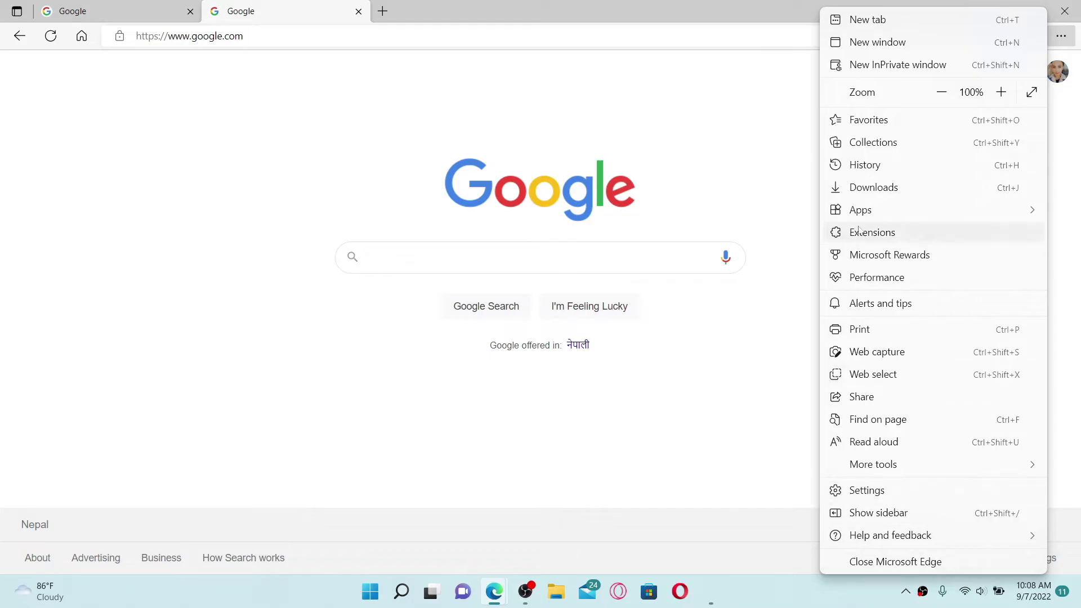
click(885, 236)
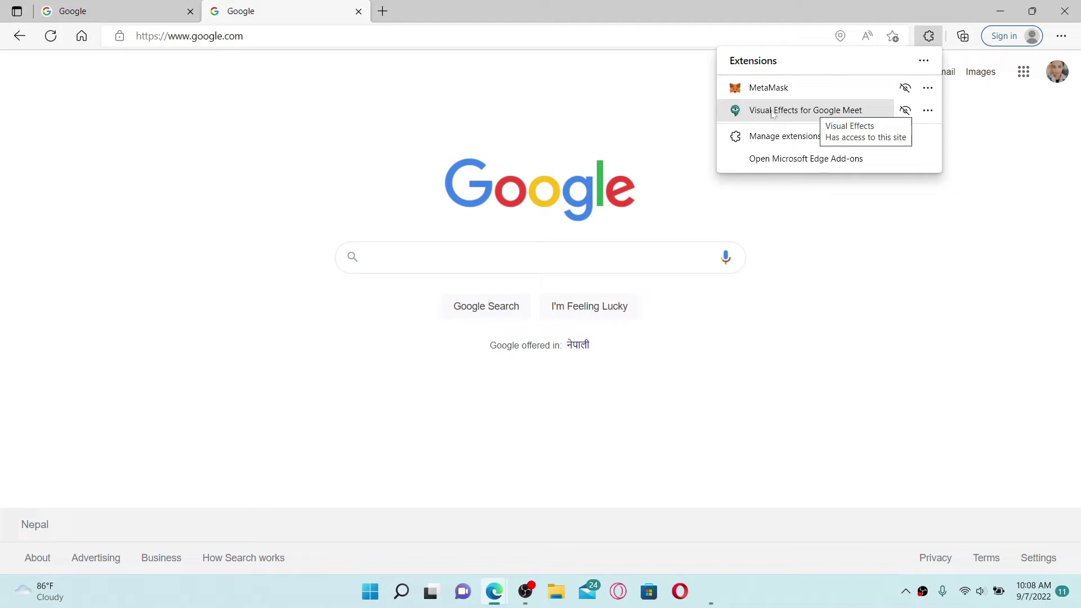
click(928, 111)
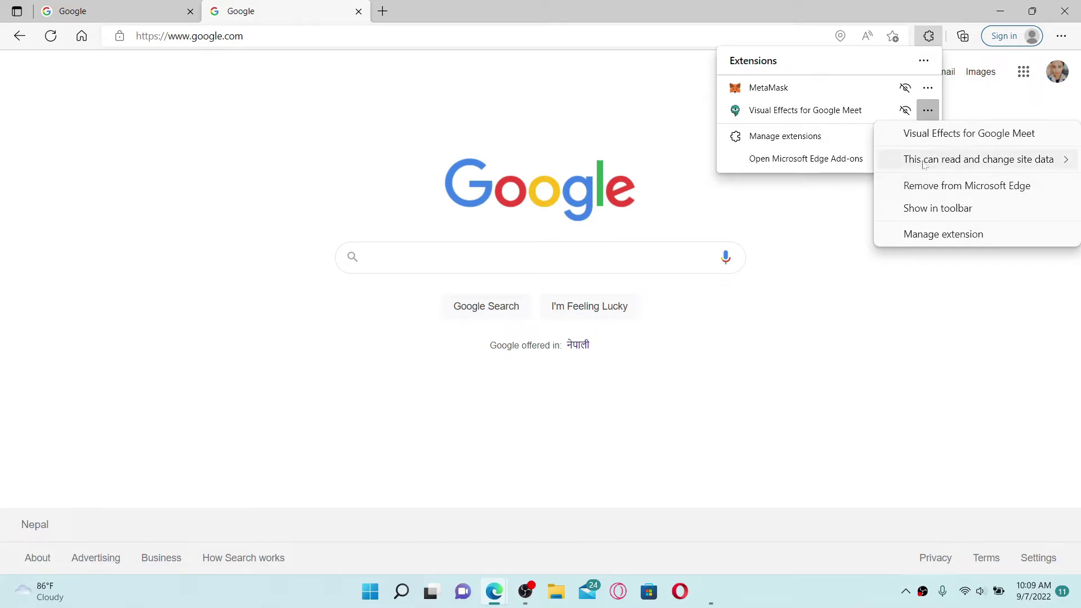
click(993, 187)
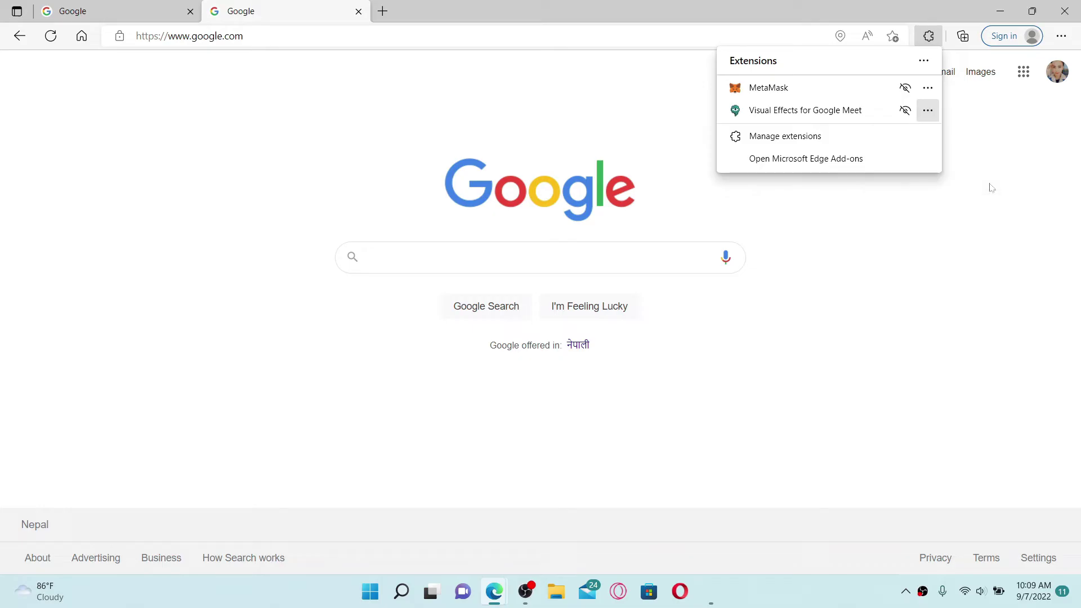
click(813, 135)
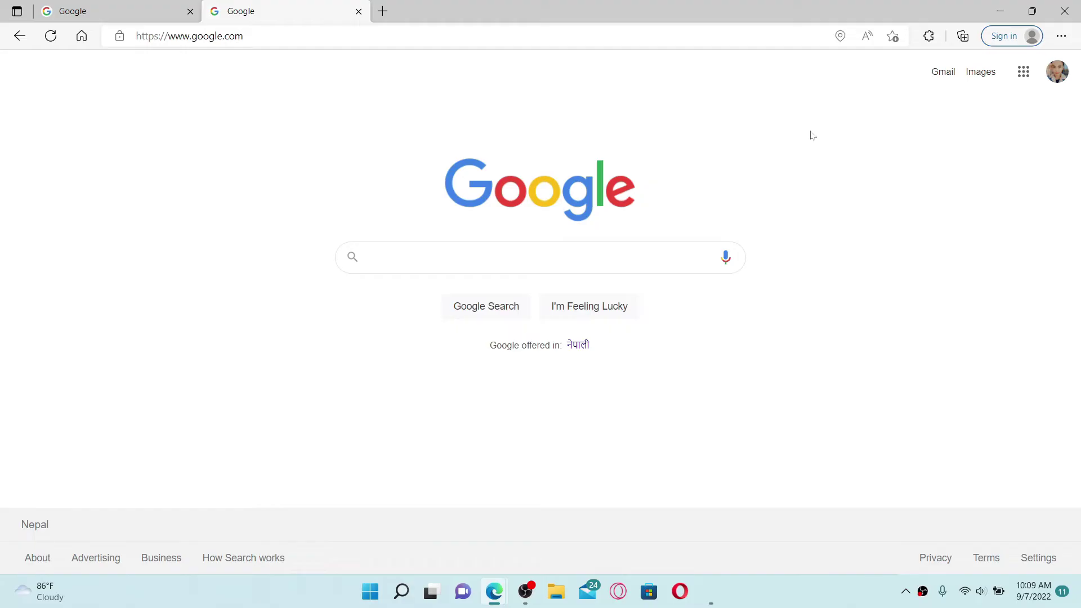
Launch Run from the Start menu and run ncpa.cpl to open Network Connections.
click(368, 593)
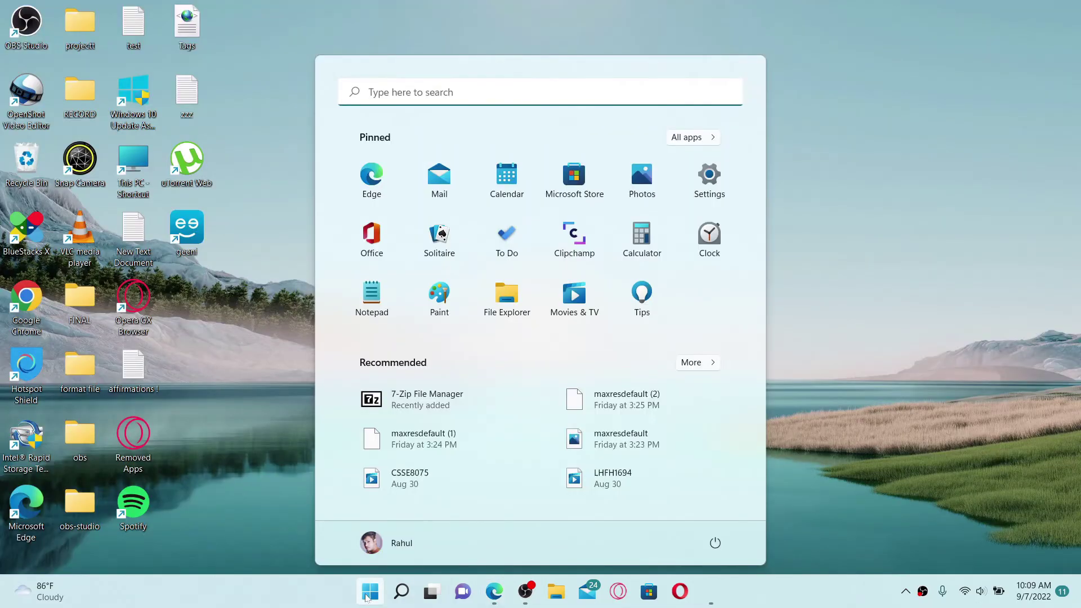
text(run)
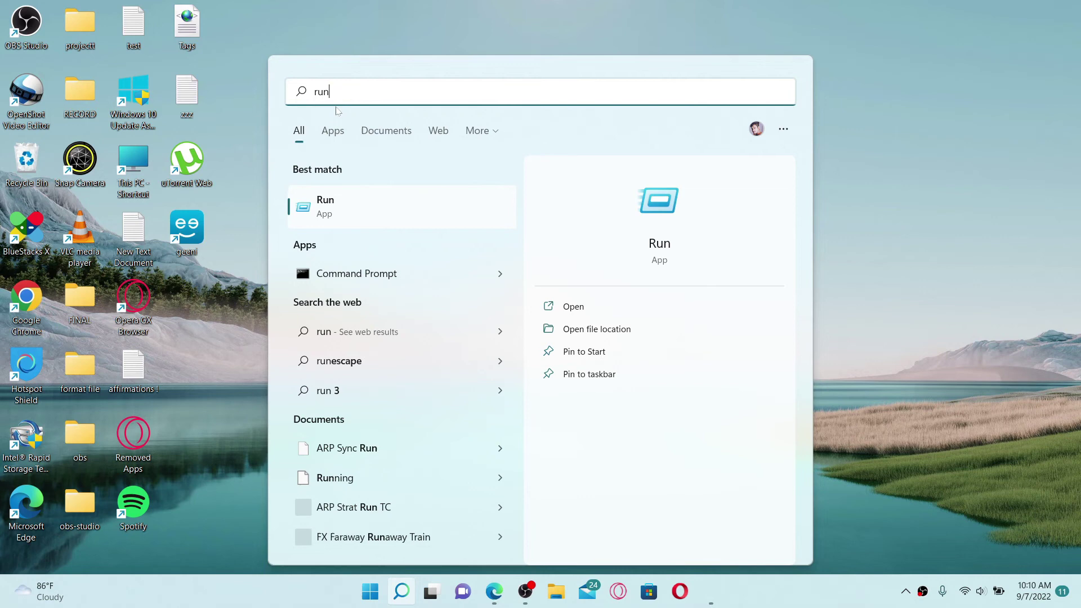
click(573, 306)
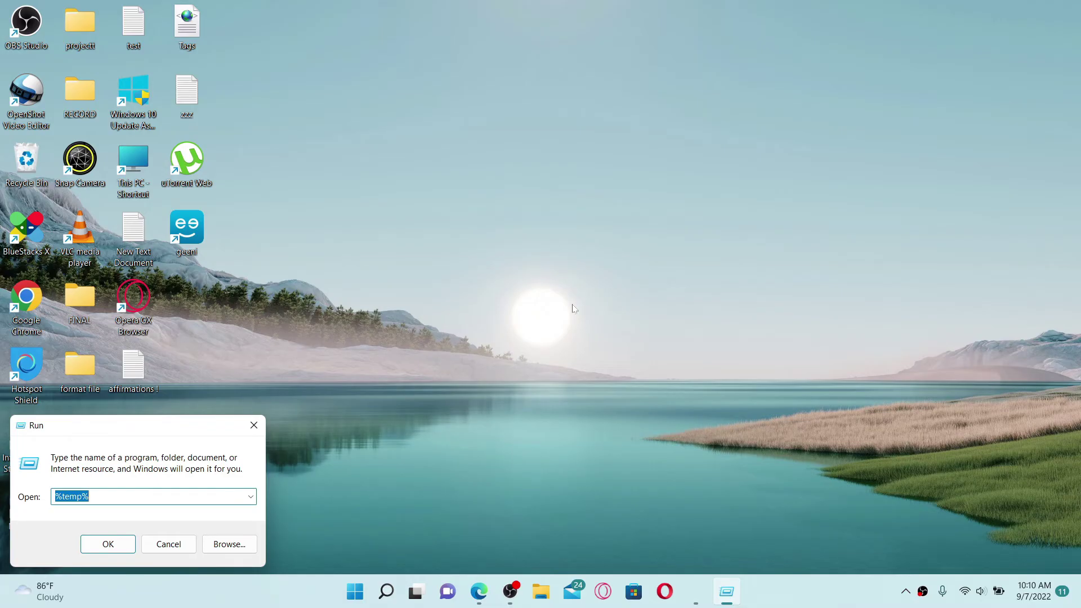
text(ncpa.cpl)
key(Return)
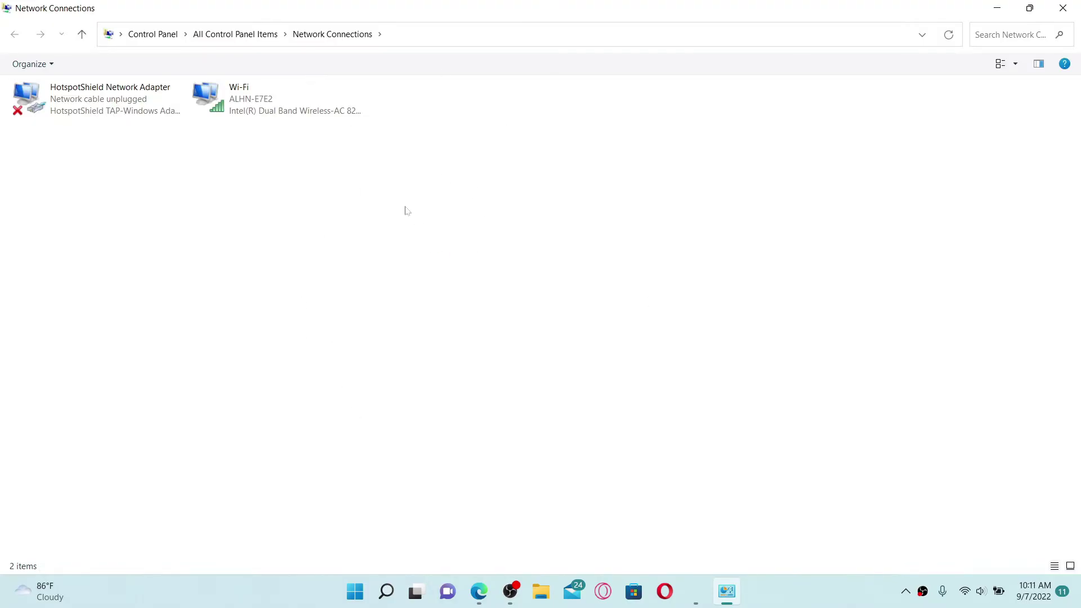
Set the Wi-Fi adapter's IPv4 DNS servers to 8.8.8.8 preferred and 8.8.4.4 alternate.
click(268, 106)
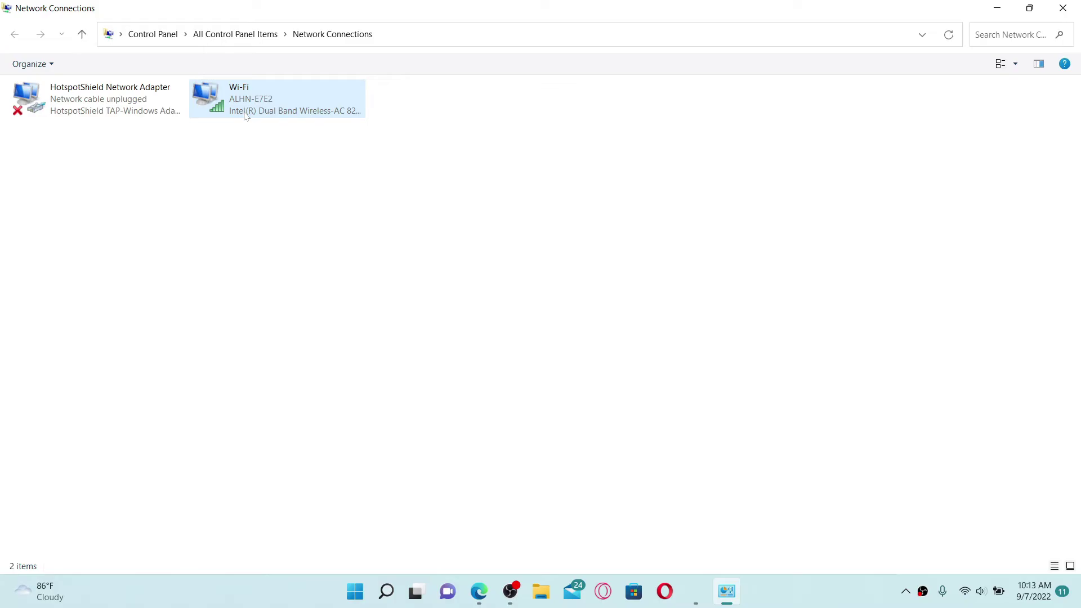
right_click(252, 104)
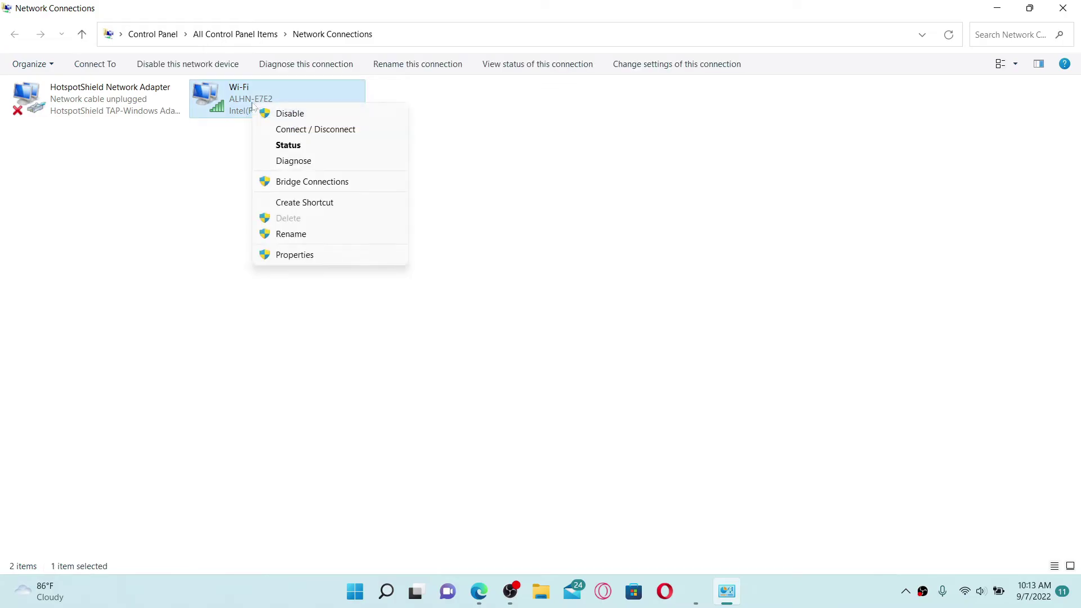
click(291, 256)
click(102, 230)
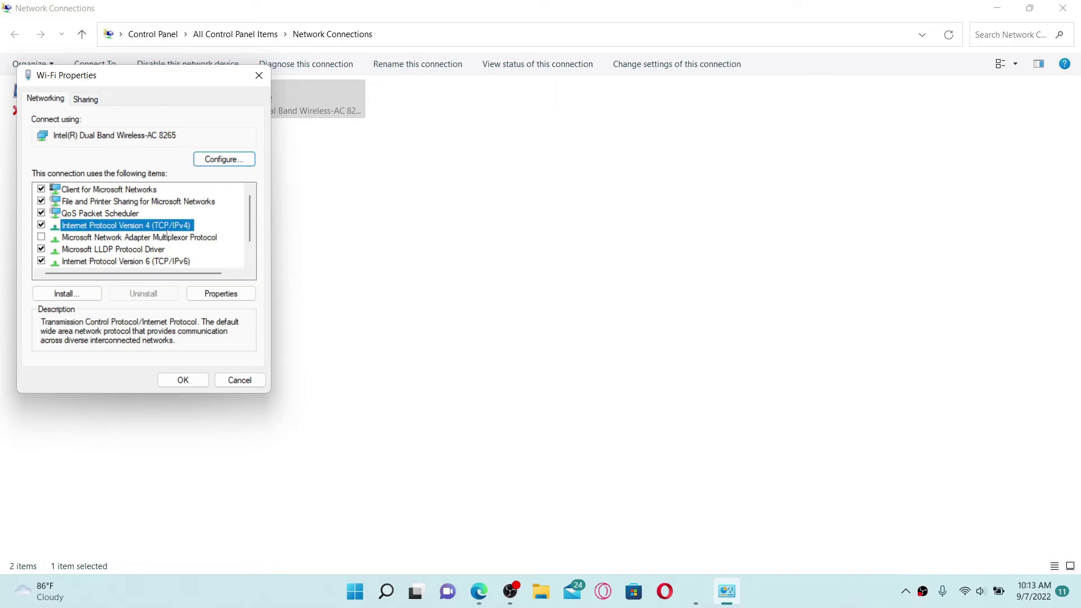
double_click(167, 228)
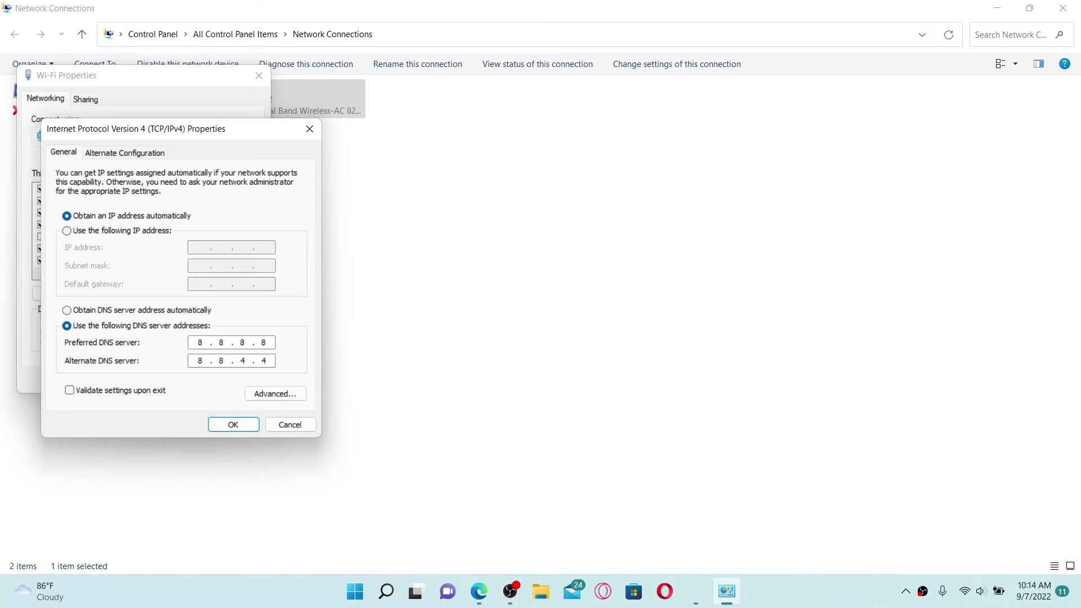
click(231, 424)
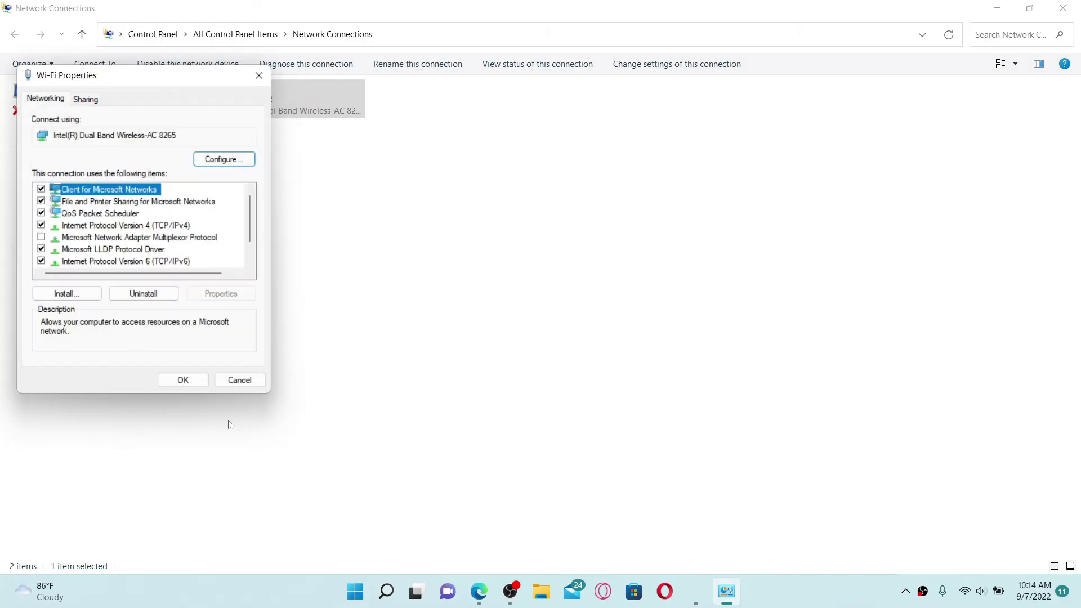
Apply the Wi-Fi properties, switch back to Edge, and load youtube.com.
click(193, 384)
click(996, 12)
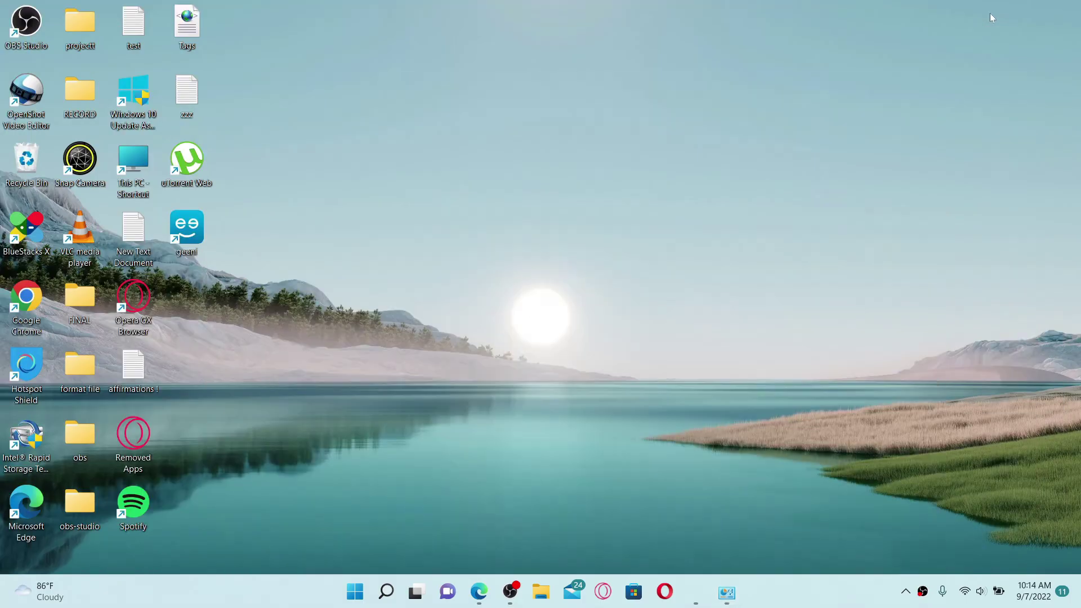
mouse_move(480, 601)
click(555, 521)
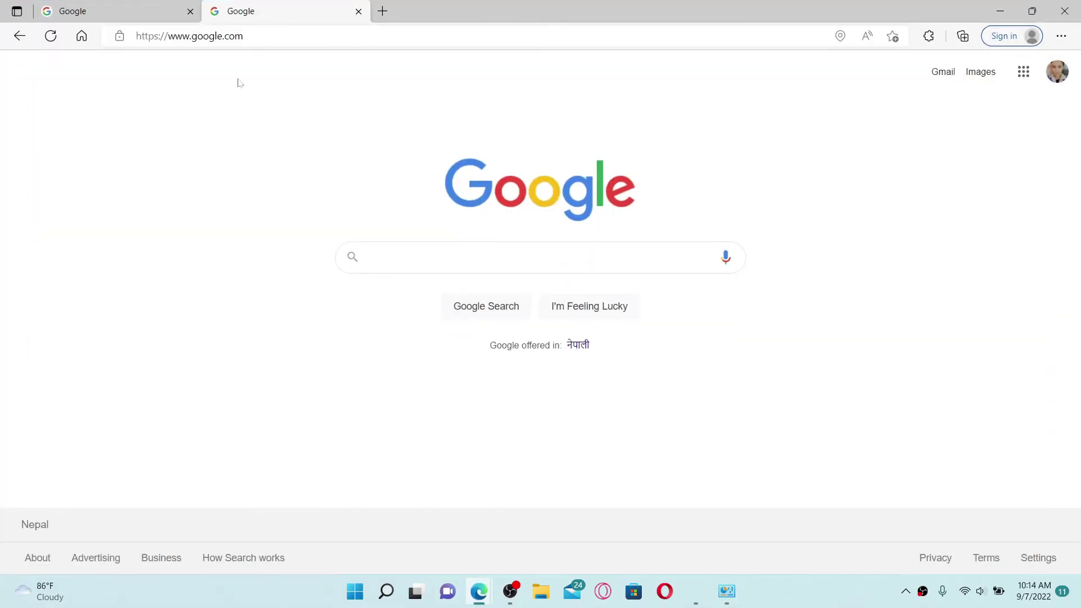
click(190, 36)
text(youtube)
key(Return)
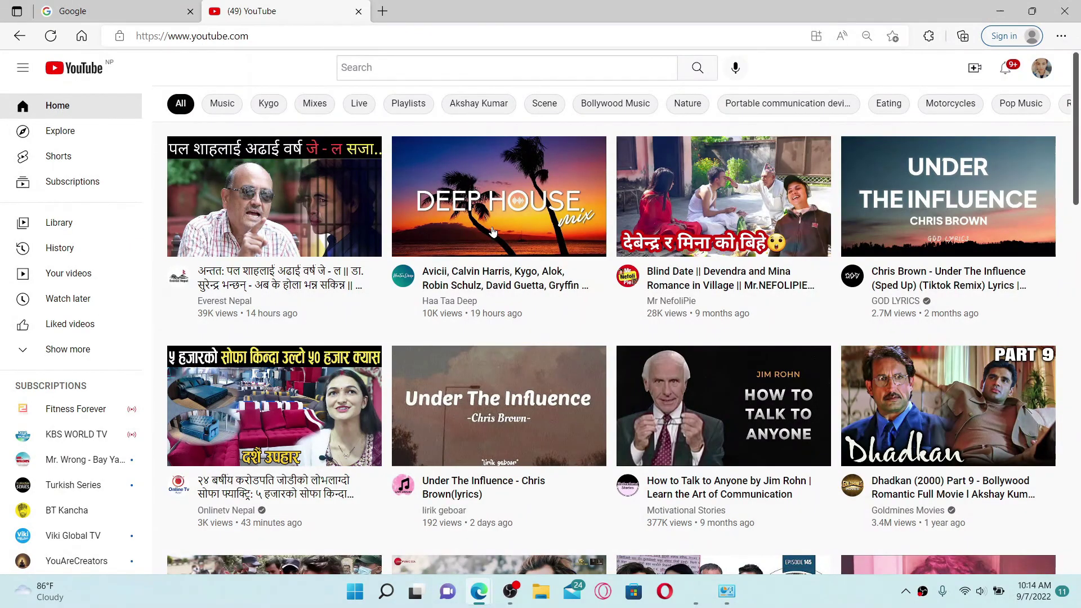
Minimize Edge with Win+D to reveal the Windows desktop.
key(super+d)
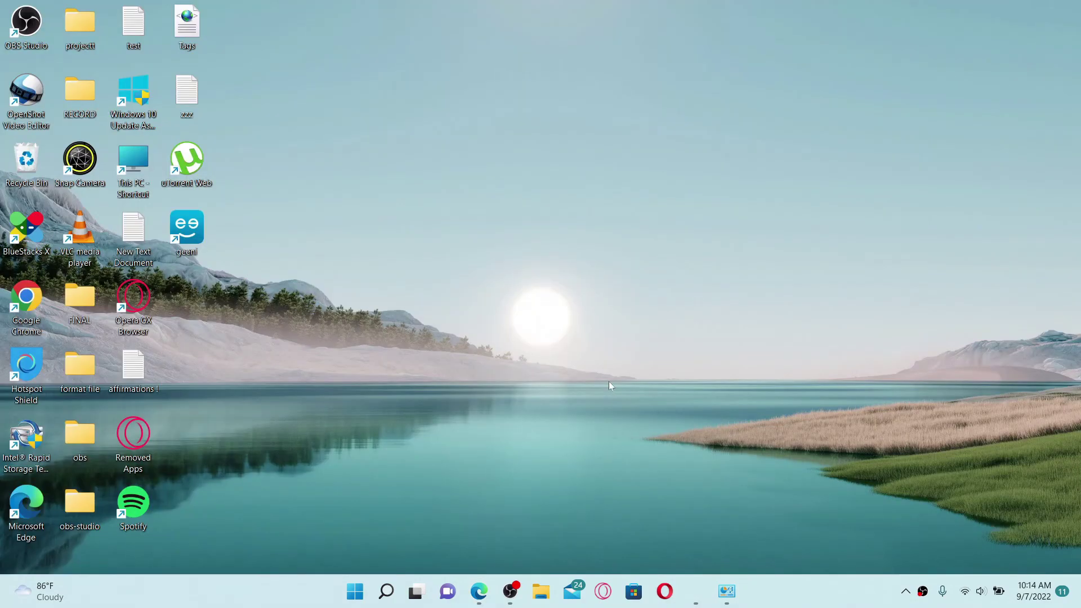